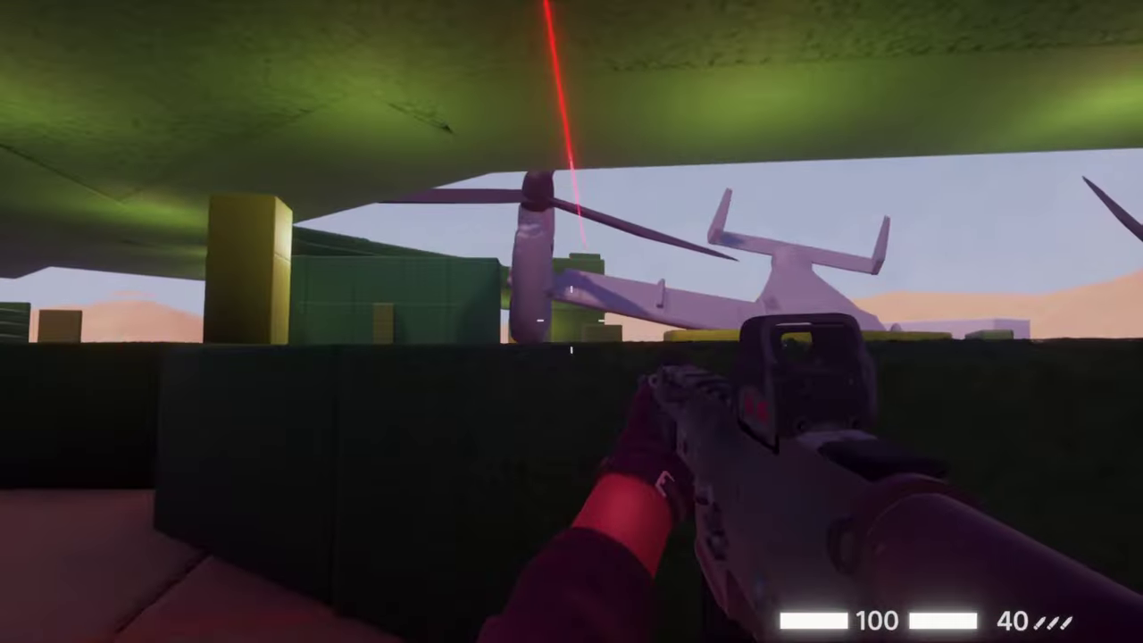
Shoot the distant target and the approaching white figure, aiming through the rifle sight.
right_click(571, 322)
left_click(572, 321)
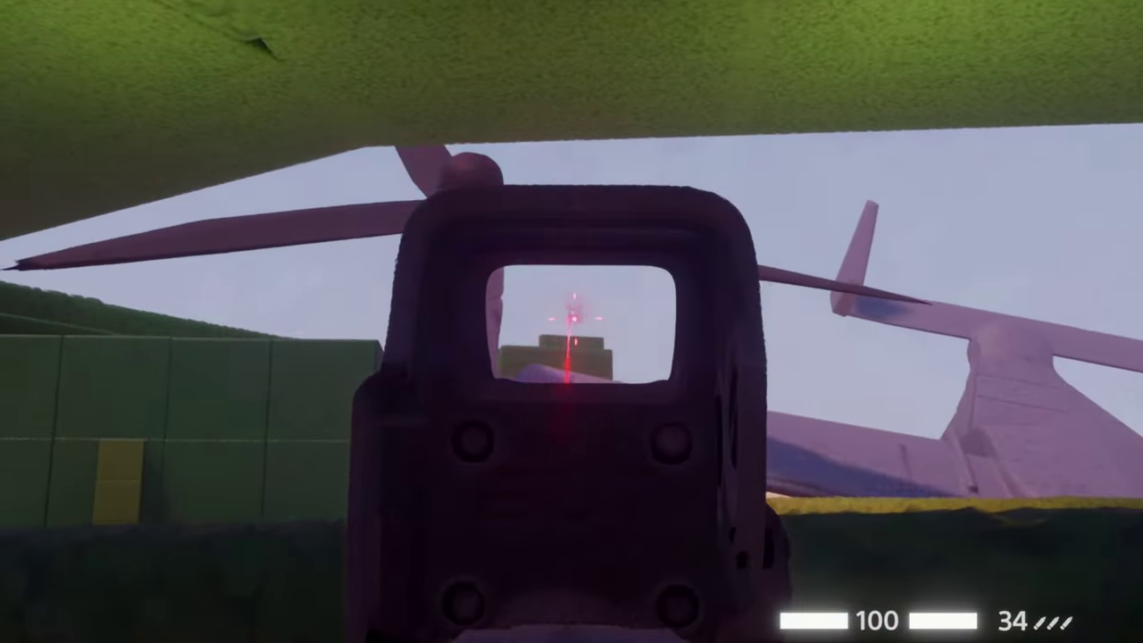
left_click(572, 321)
right_click(572, 322)
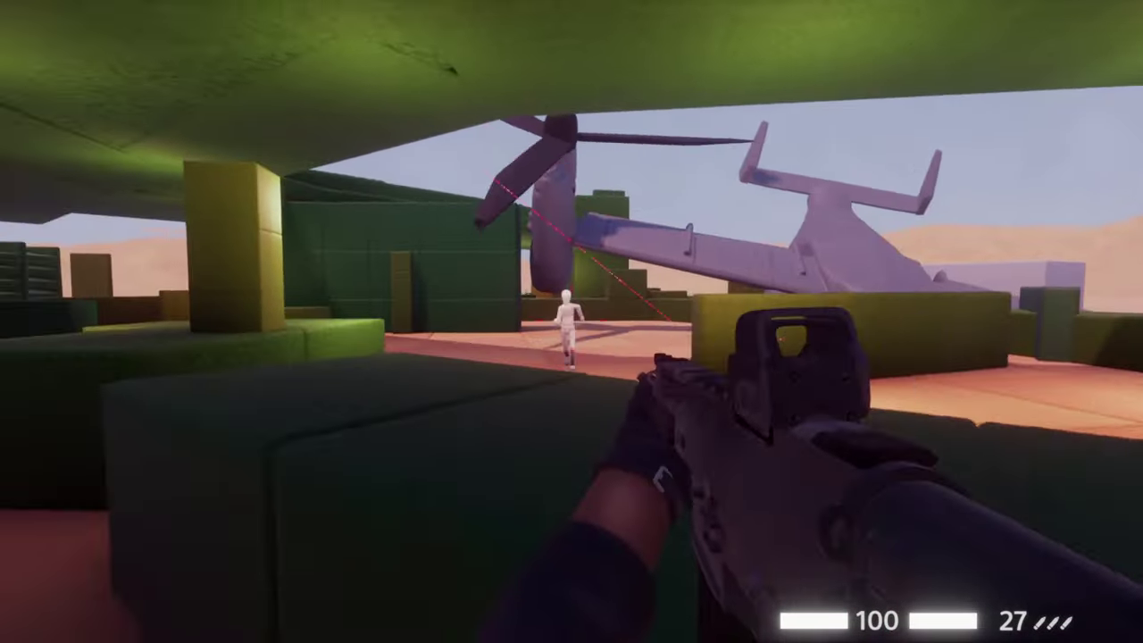
right_click(571, 321)
left_click(571, 321)
left_click(571, 322)
right_click(571, 321)
Reload, down the white figure up close, then bring up the creation's release summary.
key("r")
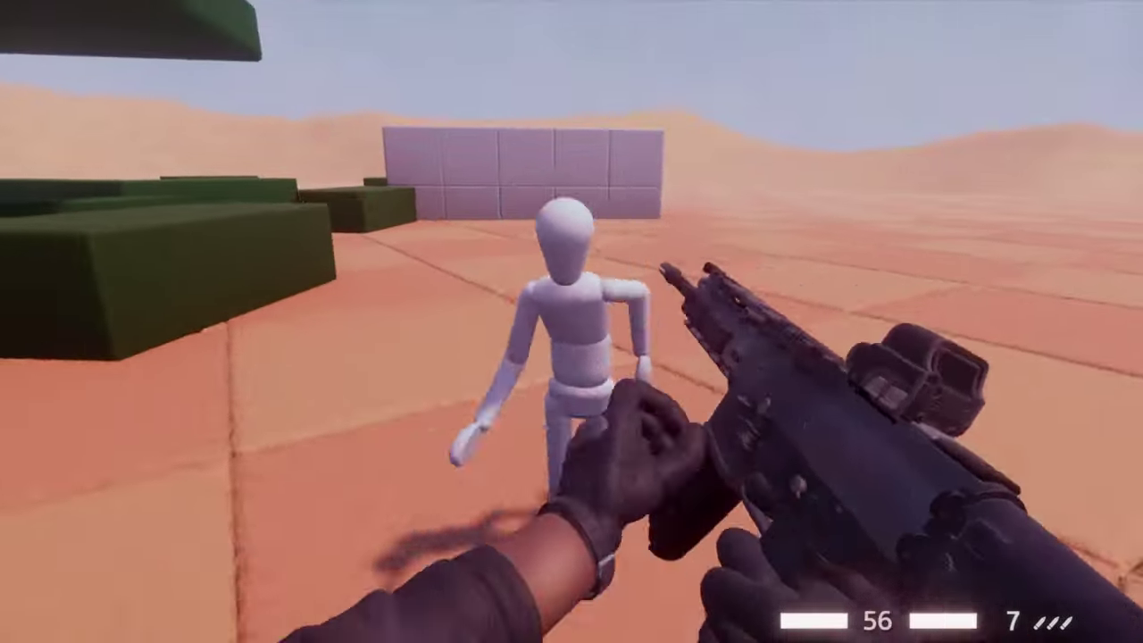
left_click(571, 322)
left_click(571, 322)
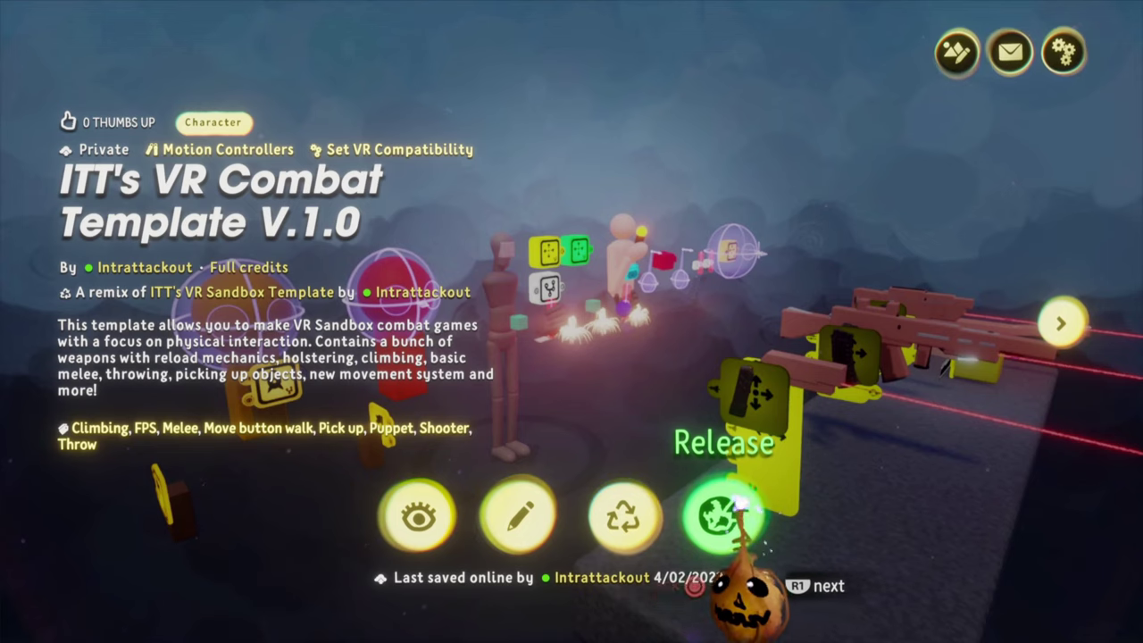
left_click(739, 505)
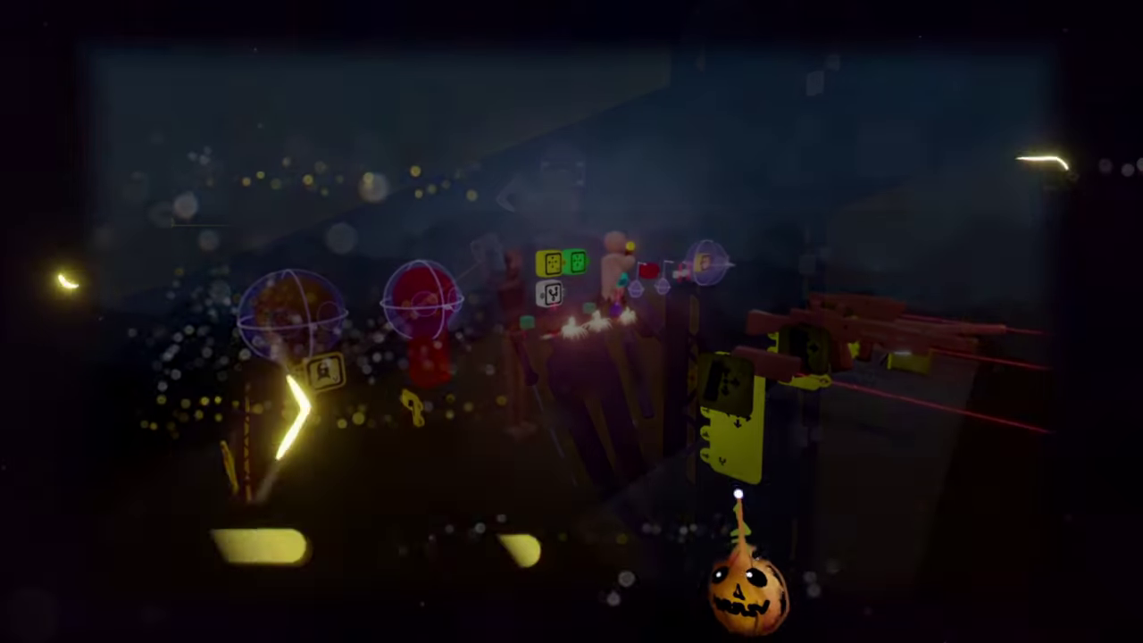